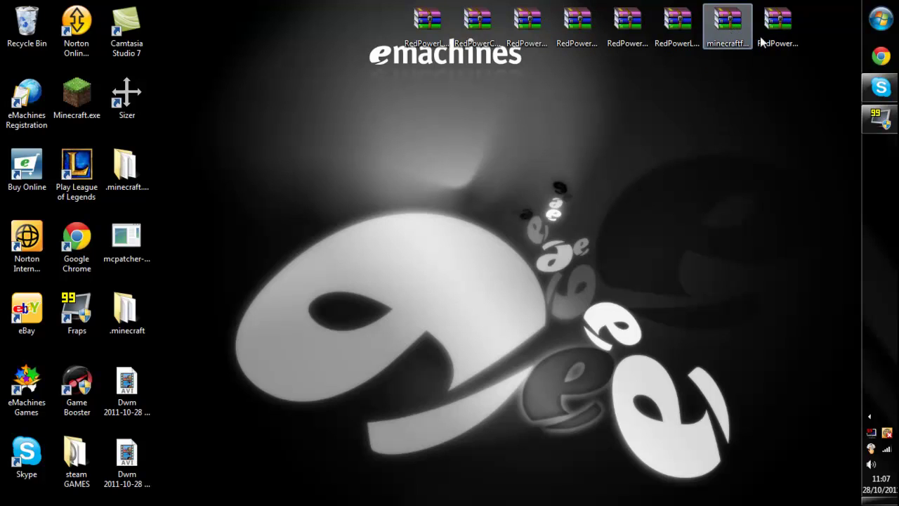
Go to %appdata%\.minecraft\bin through Run and open minecraft.jar in WinRAR
left_click(880, 19)
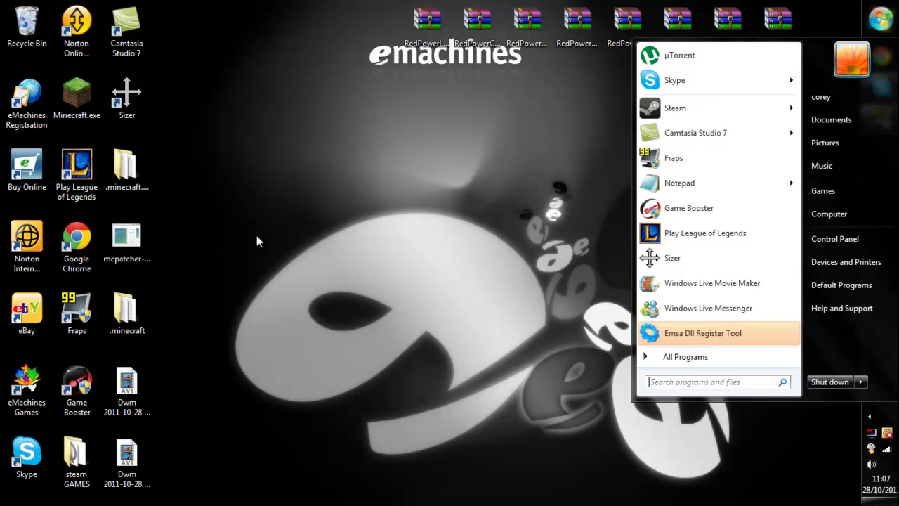
type("run")
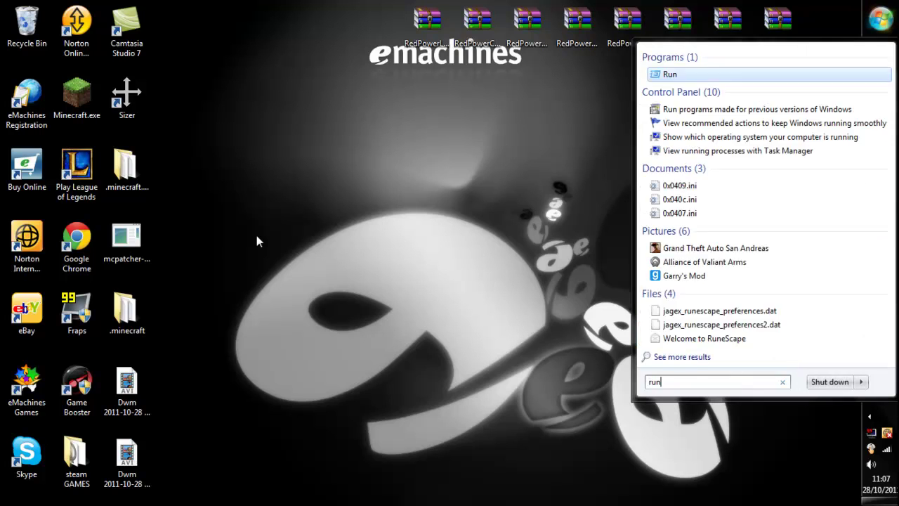
key("Return")
key("Return")
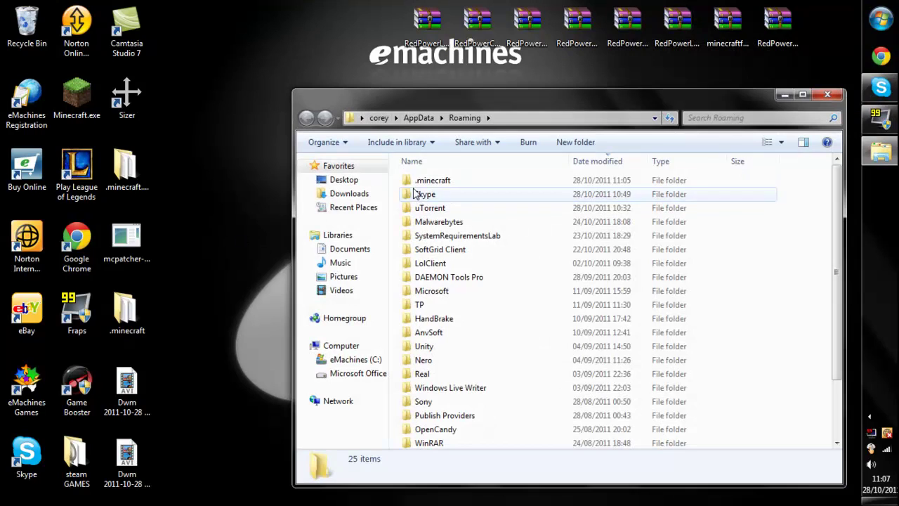
double_click(419, 181)
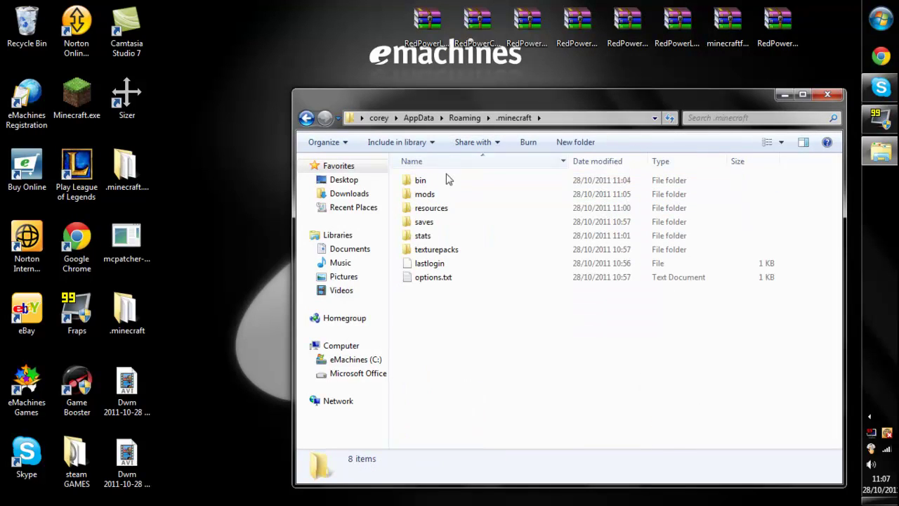
double_click(444, 182)
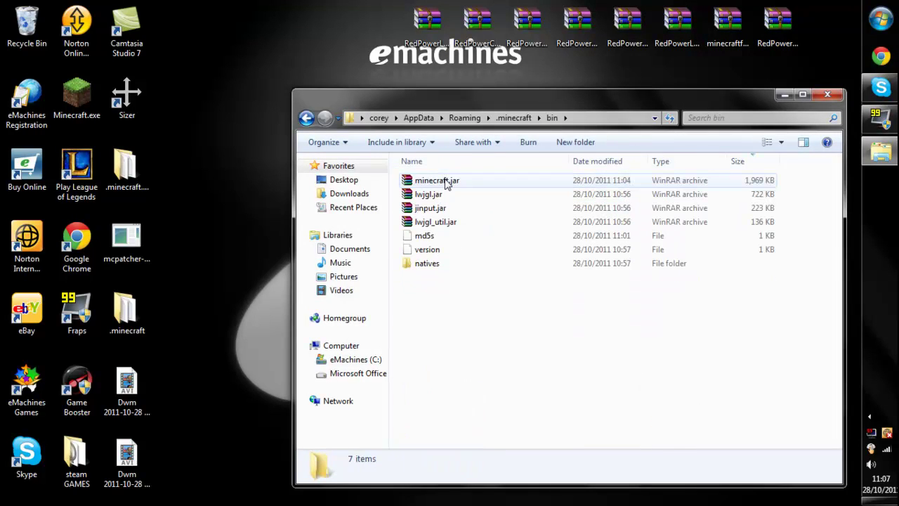
double_click(446, 182)
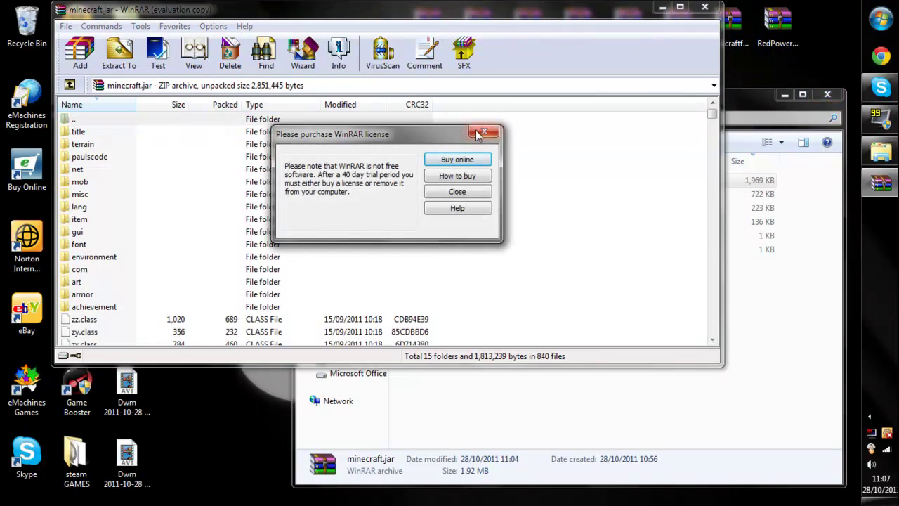
Dismiss the licence reminder, close the bin folder window and move the minecraft.jar window lower
left_click(483, 133)
left_click(826, 96)
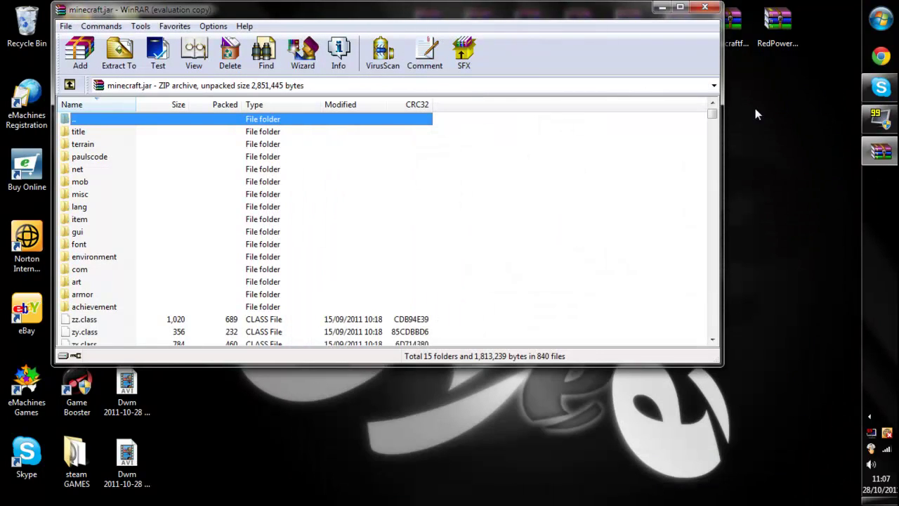
left_click_drag(572, 20, 564, 80)
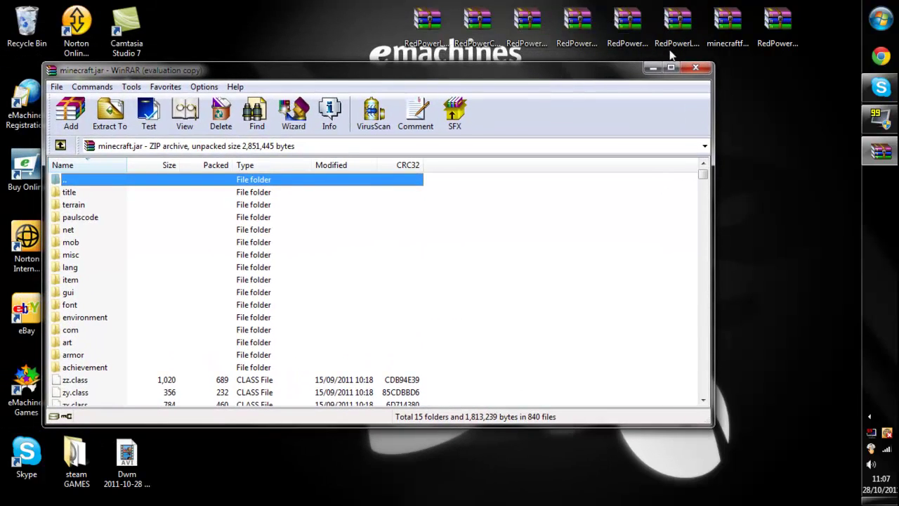
Open the RedPowerLighting archive, select its two class files, then minimise it
double_click(430, 46)
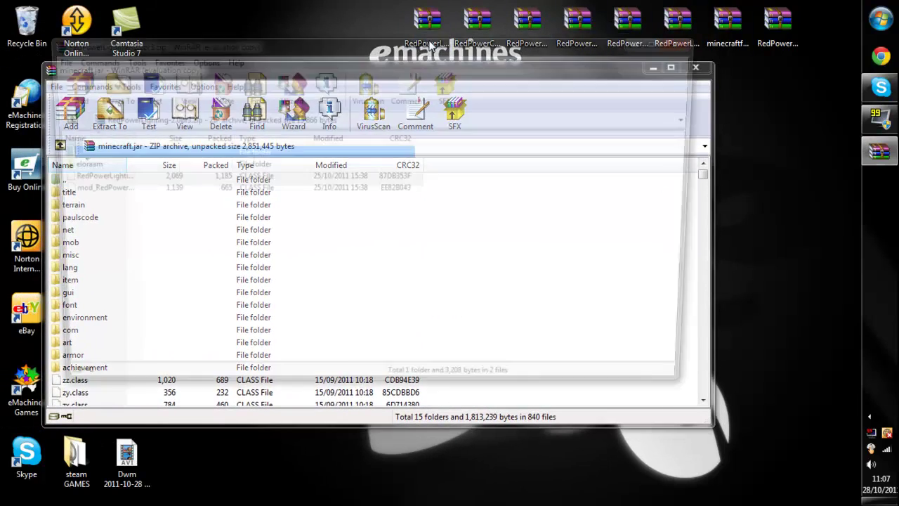
left_click_drag(327, 240, 332, 182)
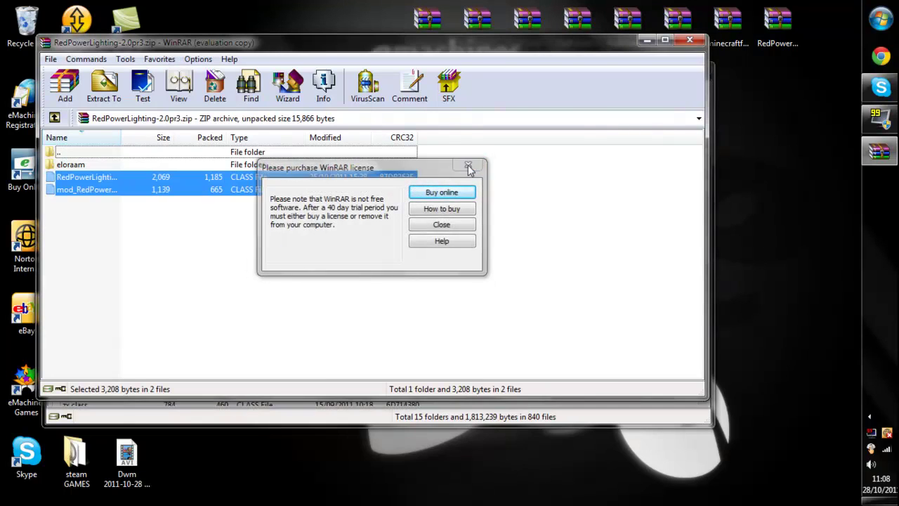
left_click(468, 164)
left_click(665, 40)
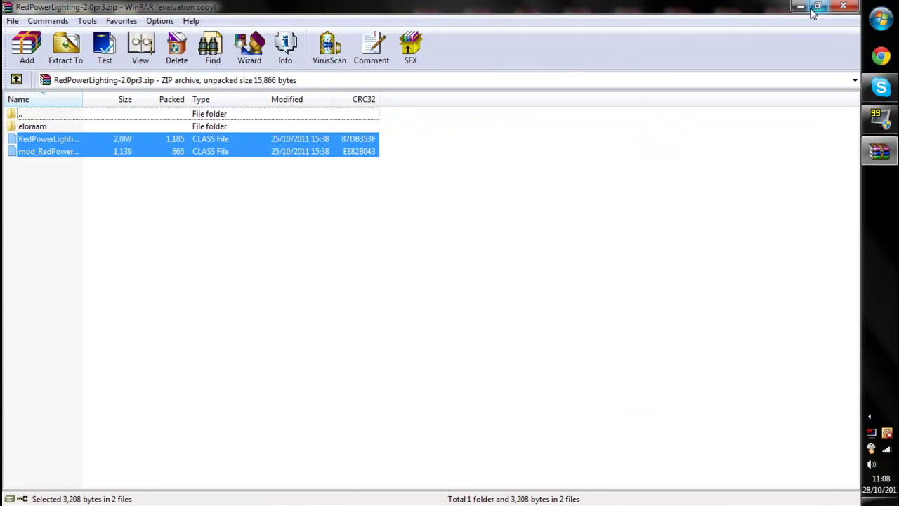
left_click(826, 8)
left_click(647, 43)
Open the RedPowerCore, Array, World, Wiring, Logic and Machine archives from the desktop
double_click(495, 31)
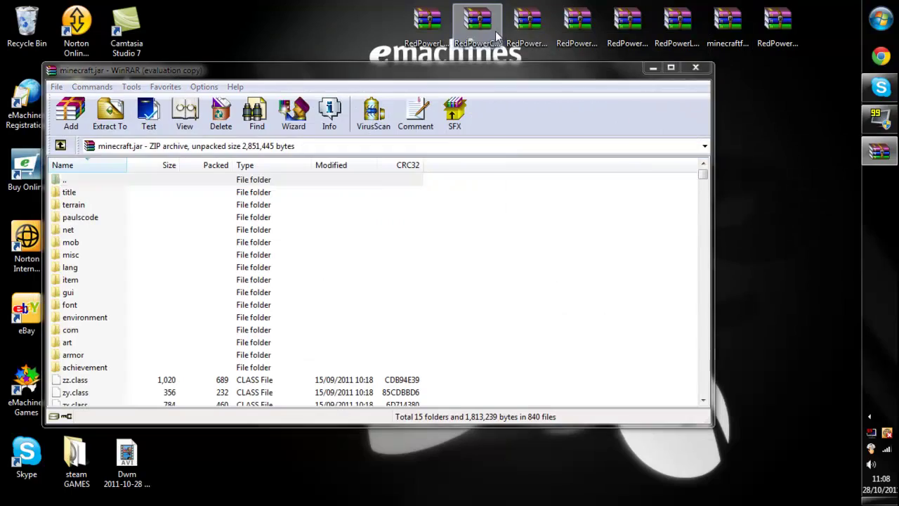
double_click(538, 31)
double_click(627, 31)
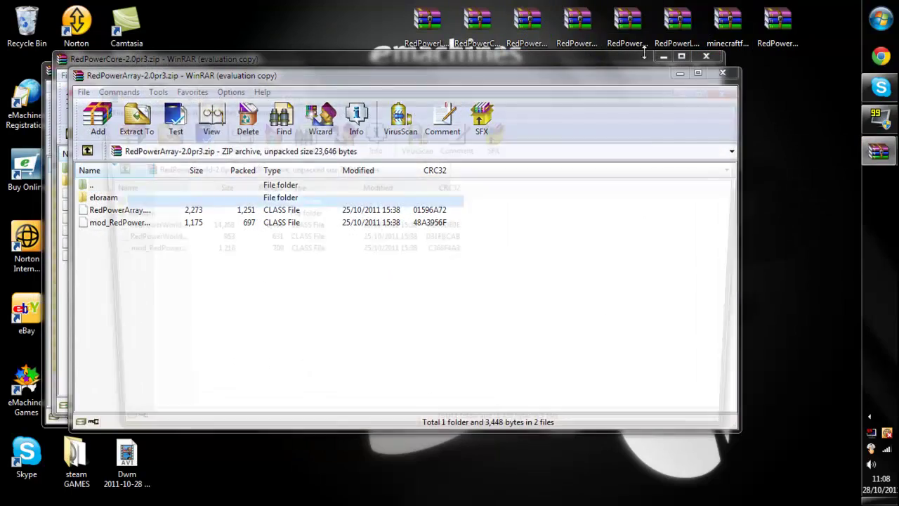
double_click(665, 38)
double_click(685, 36)
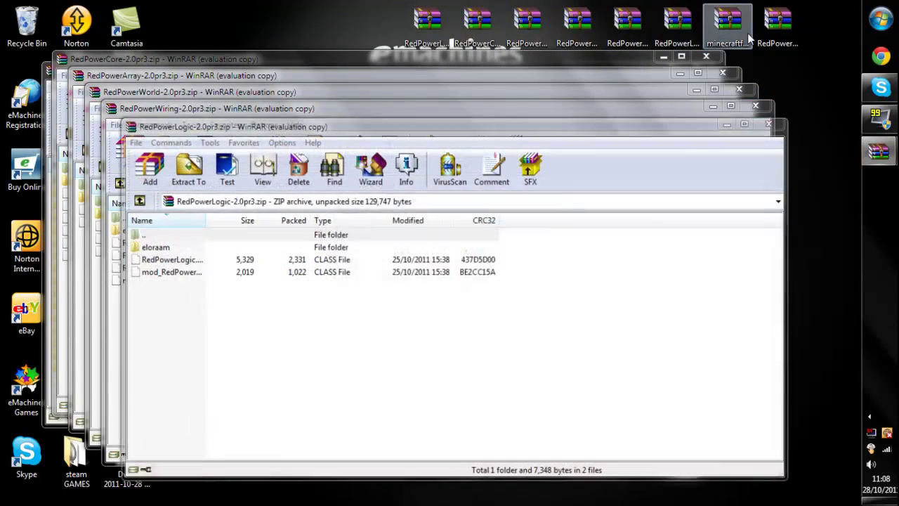
double_click(774, 31)
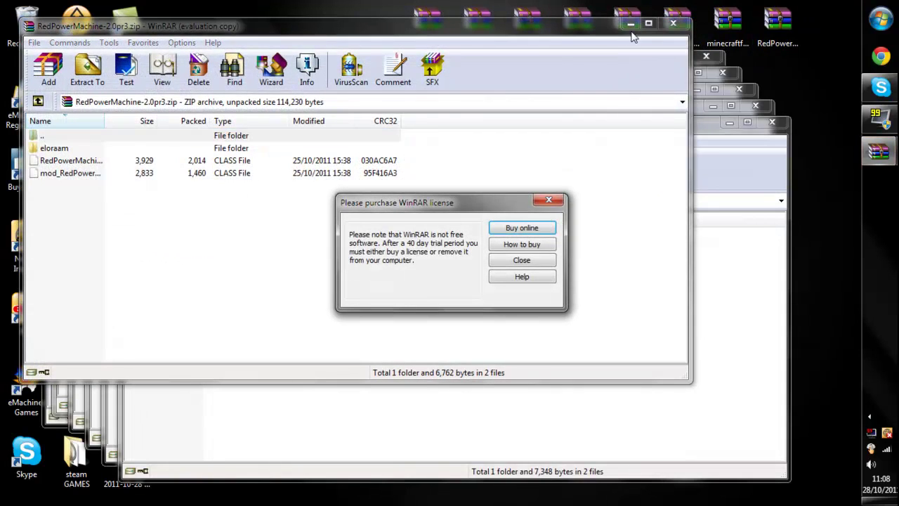
Dismiss each archive's licence reminder and minimise the Machine, Logic, Wiring, World and Array windows
left_click(557, 202)
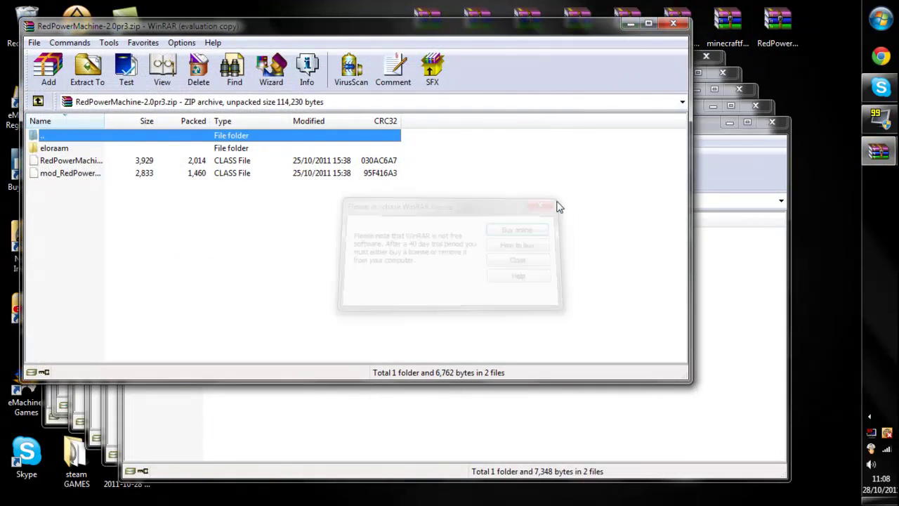
left_click(634, 23)
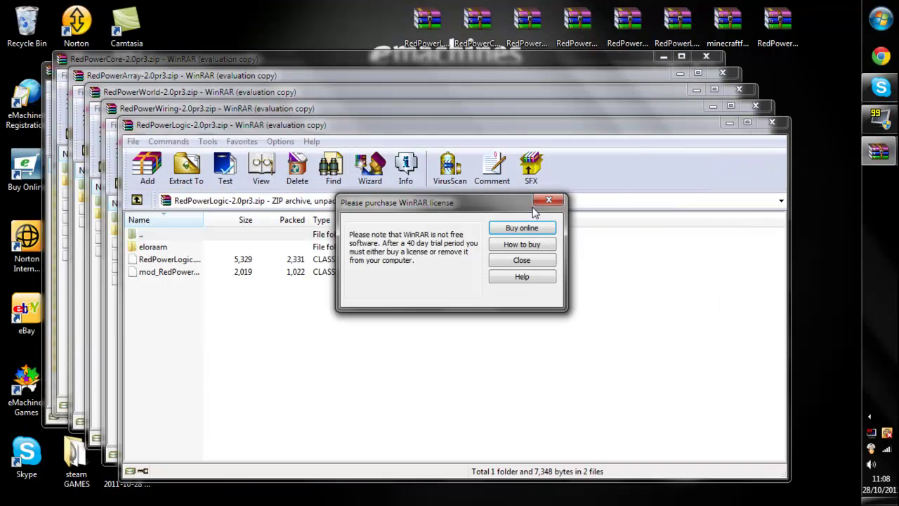
left_click(698, 138)
left_click(729, 124)
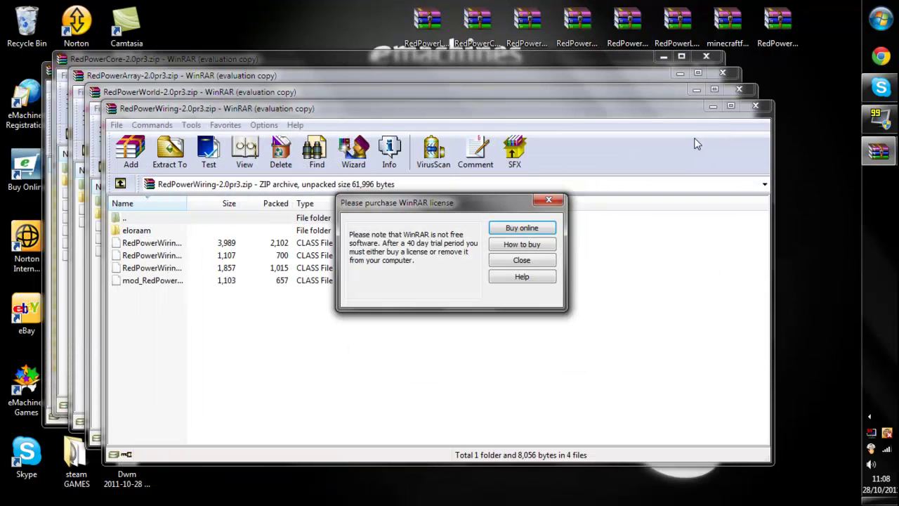
left_click(548, 200)
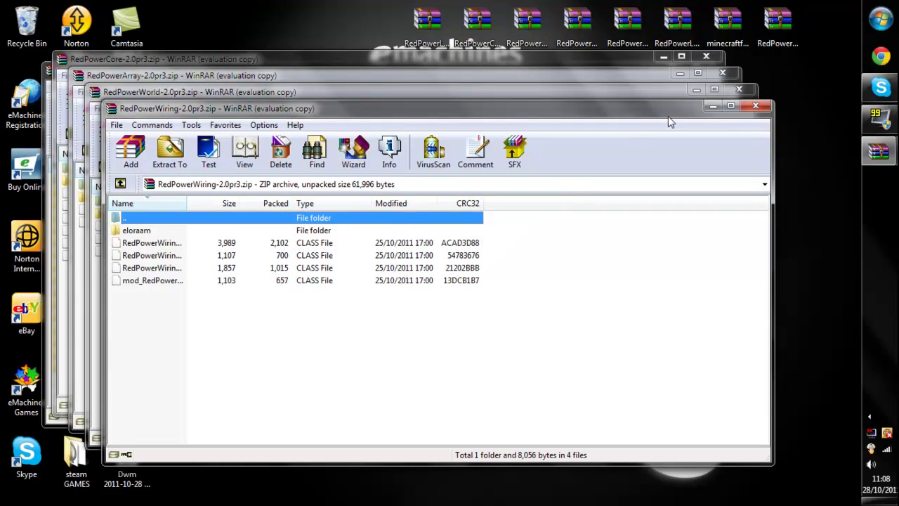
left_click(713, 109)
left_click(558, 200)
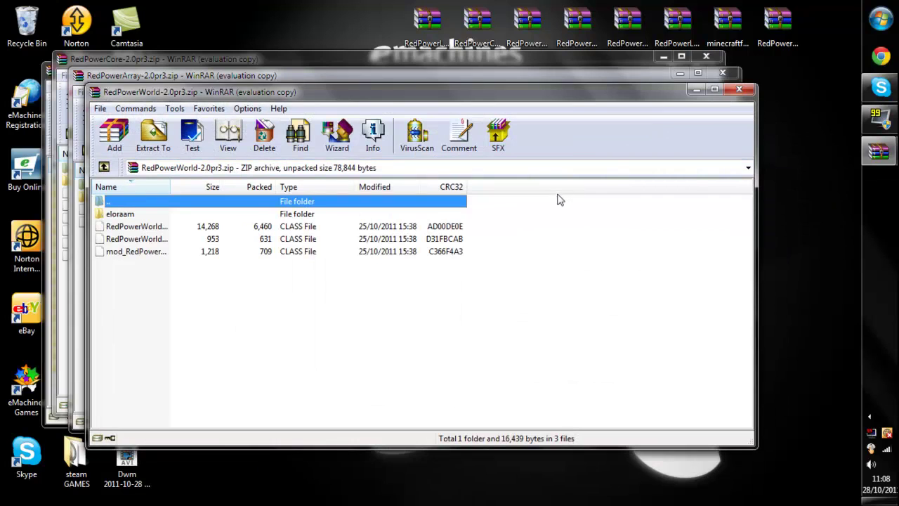
left_click(702, 91)
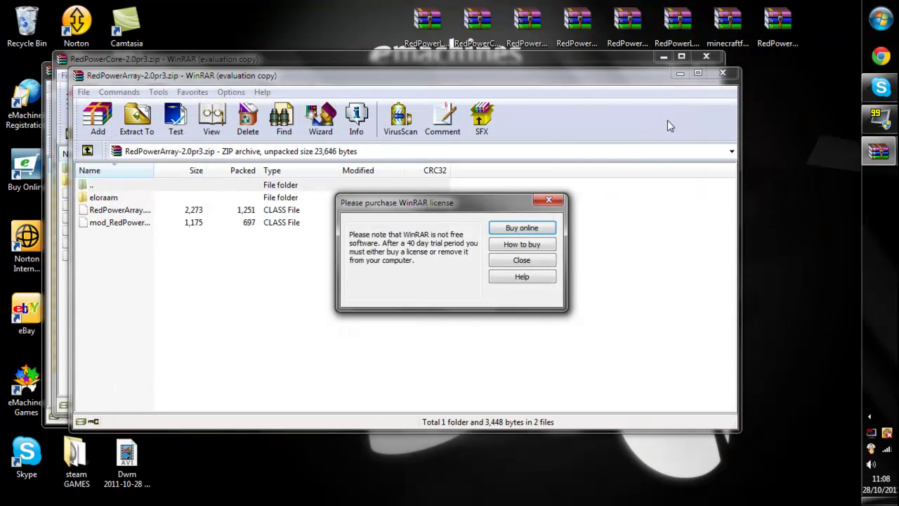
left_click(550, 201)
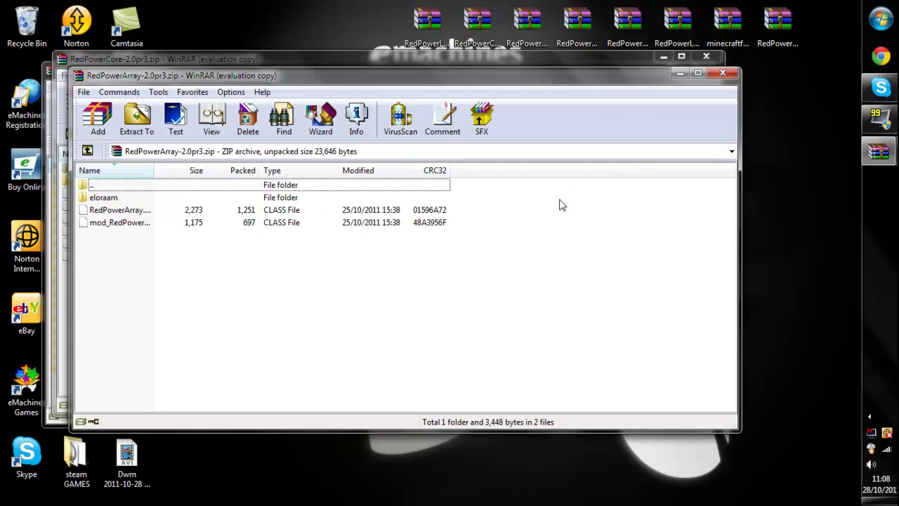
left_click(679, 74)
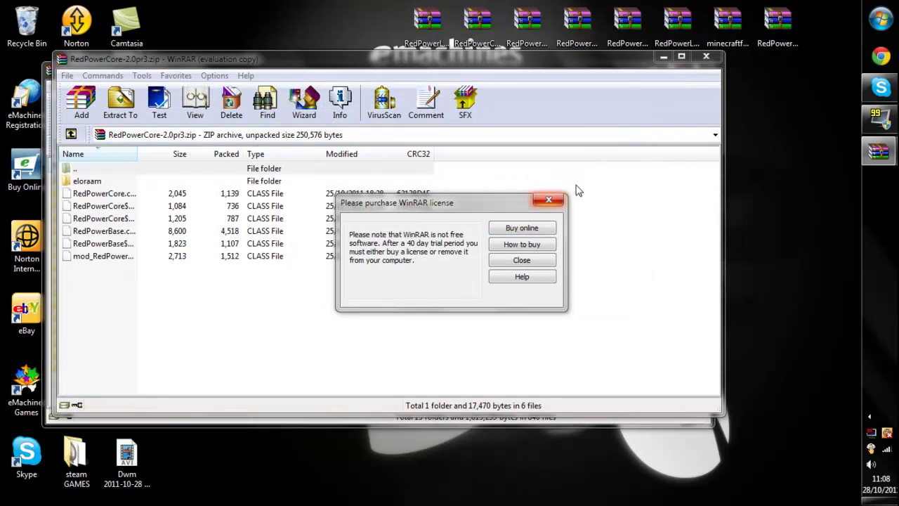
left_click(549, 202)
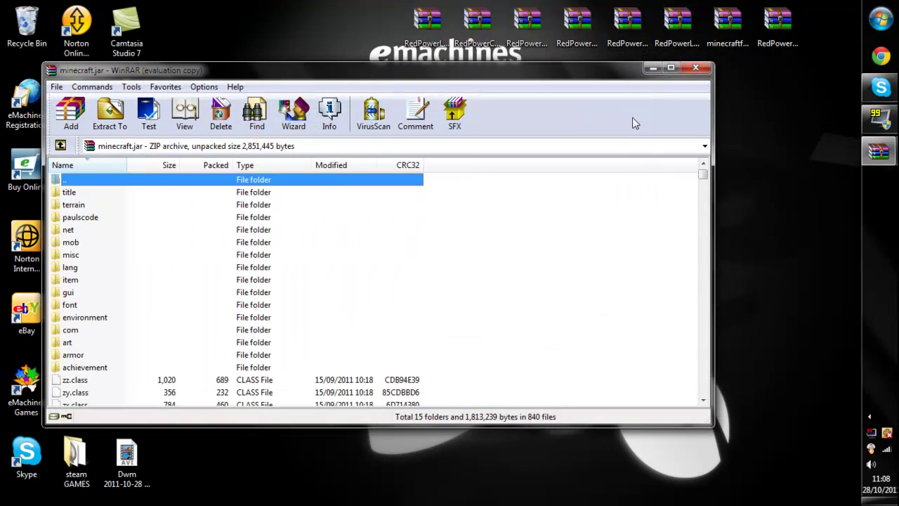
Add RedPowerLighting's eloraam folder and class files into minecraft.jar, then close that archive
left_click(878, 151)
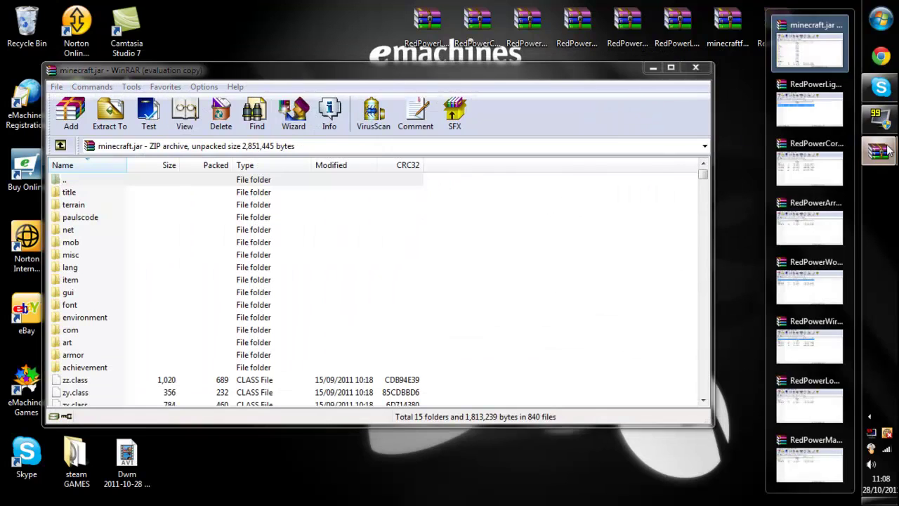
left_click(809, 106)
left_click_drag(267, 236, 278, 166)
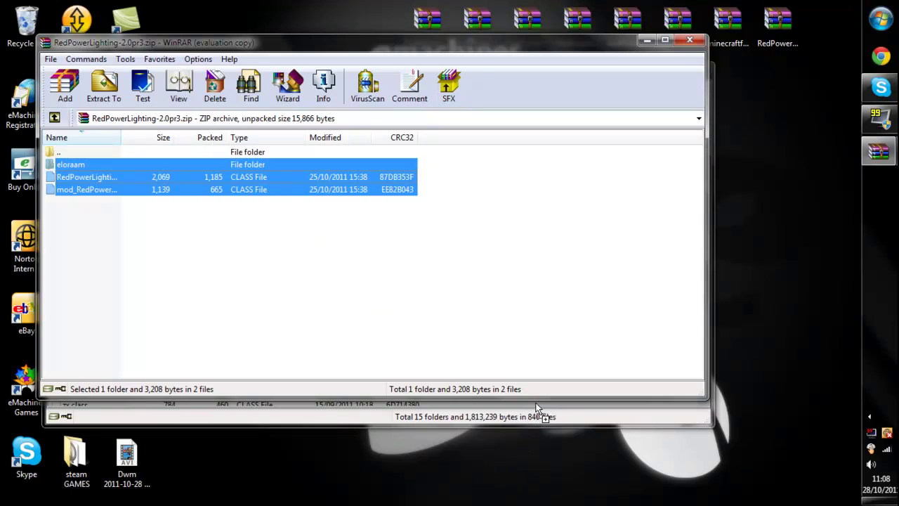
left_click_drag(536, 407, 535, 408)
left_click(408, 360)
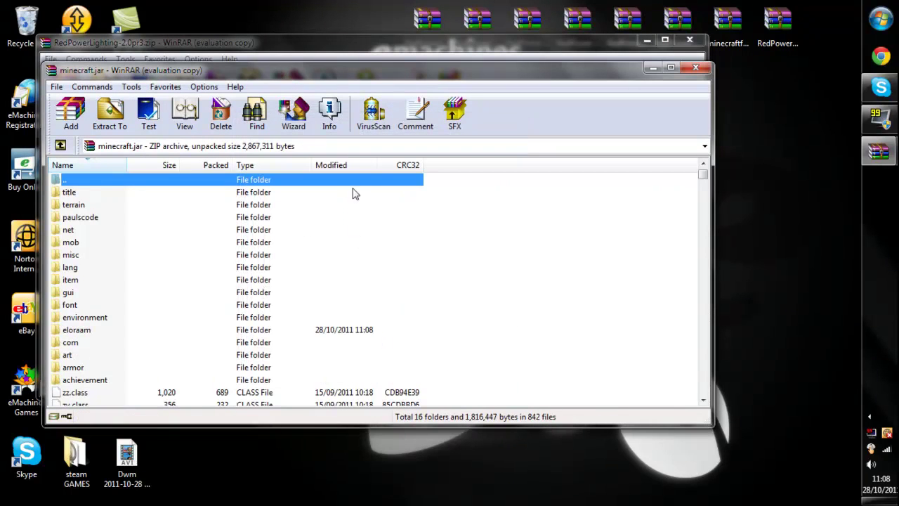
left_click(689, 39)
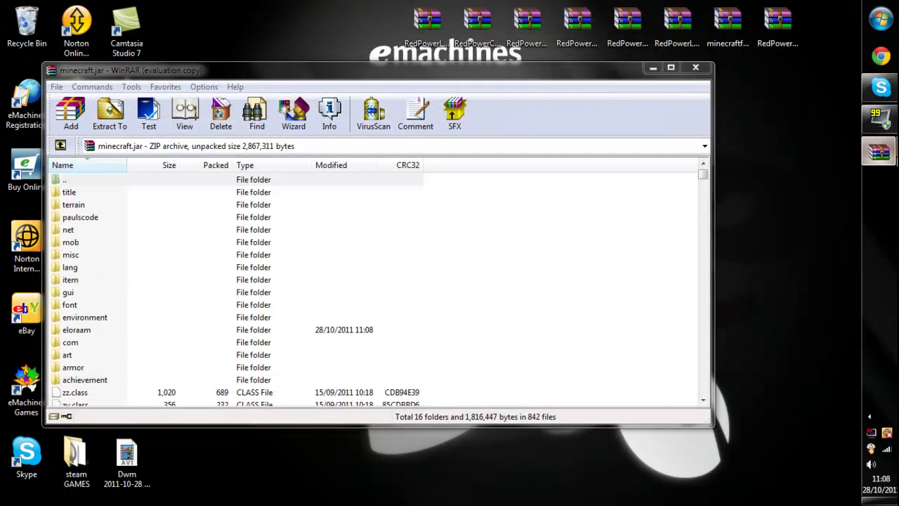
Add all RedPowerCore contents into minecraft.jar and close the Core archive
mouse_move(877, 151)
left_click(819, 123)
left_click_drag(391, 295, 368, 250)
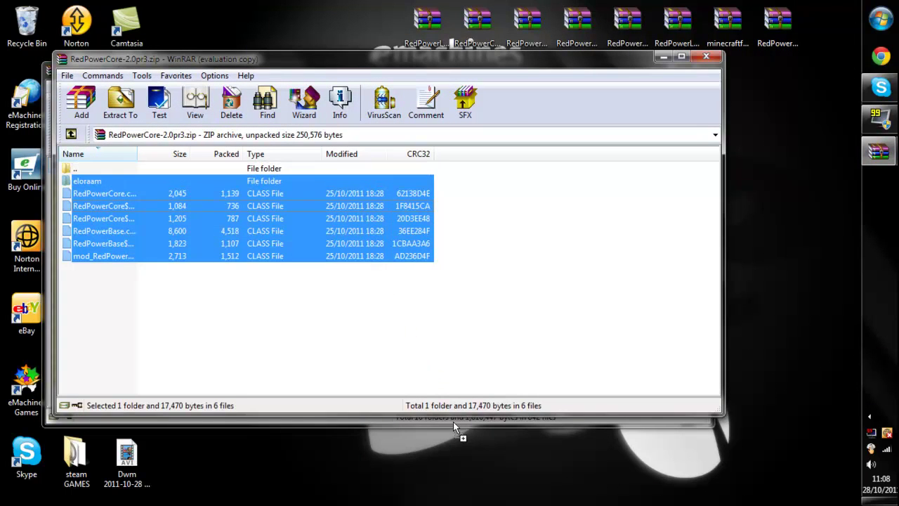
left_click_drag(453, 421, 411, 367)
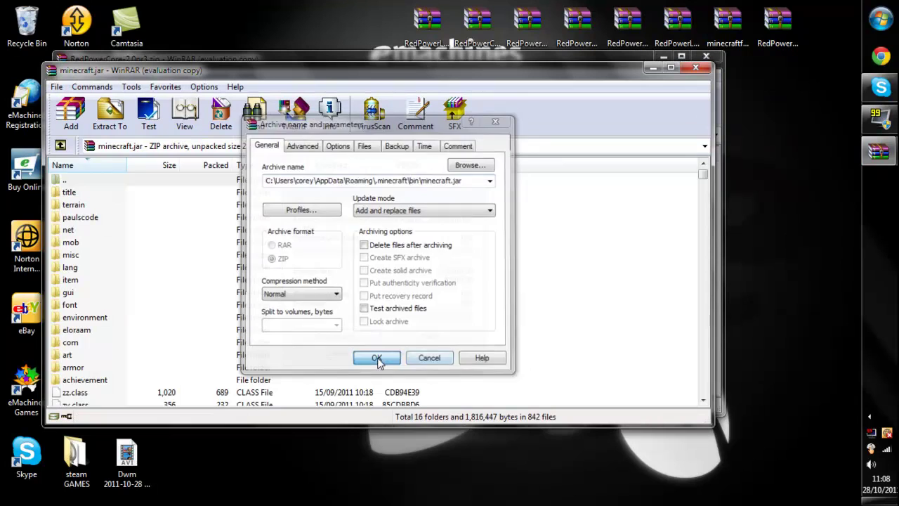
left_click(377, 359)
mouse_move(878, 151)
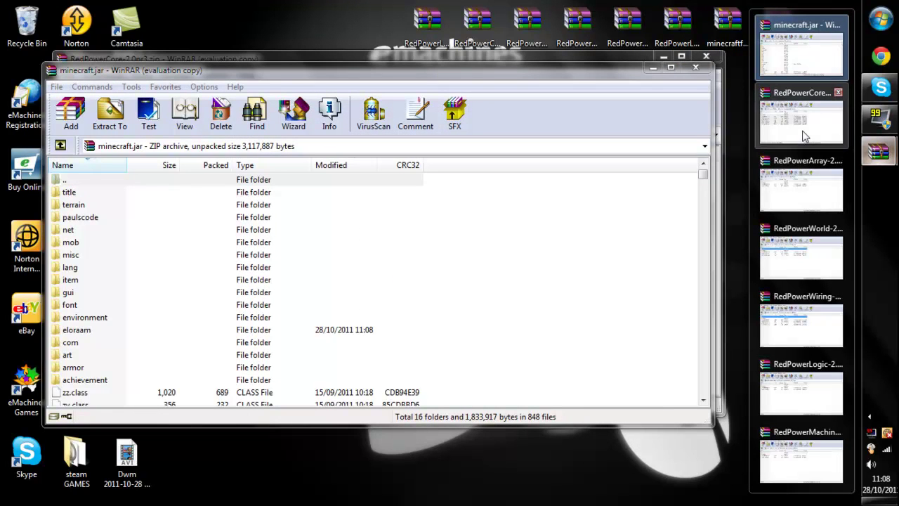
left_click(837, 93)
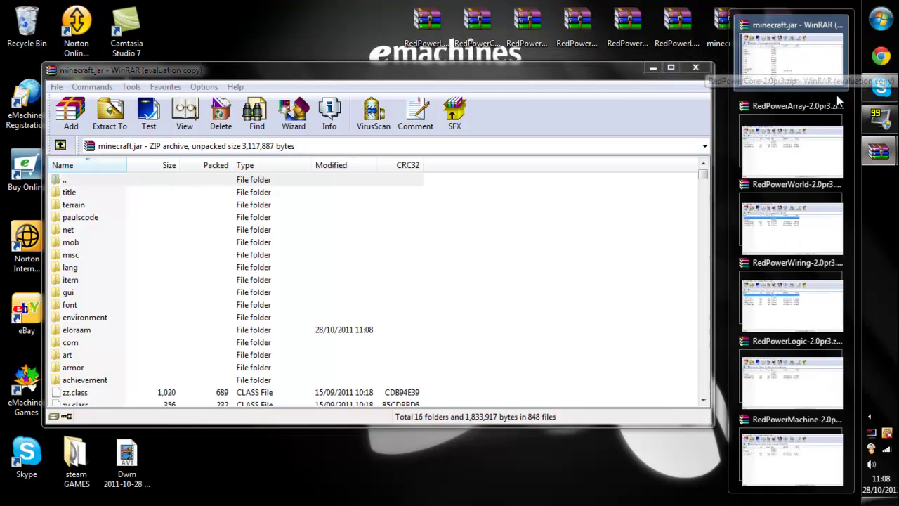
Add the RedPowerArray folder and class files into minecraft.jar and close that archive
left_click(801, 128)
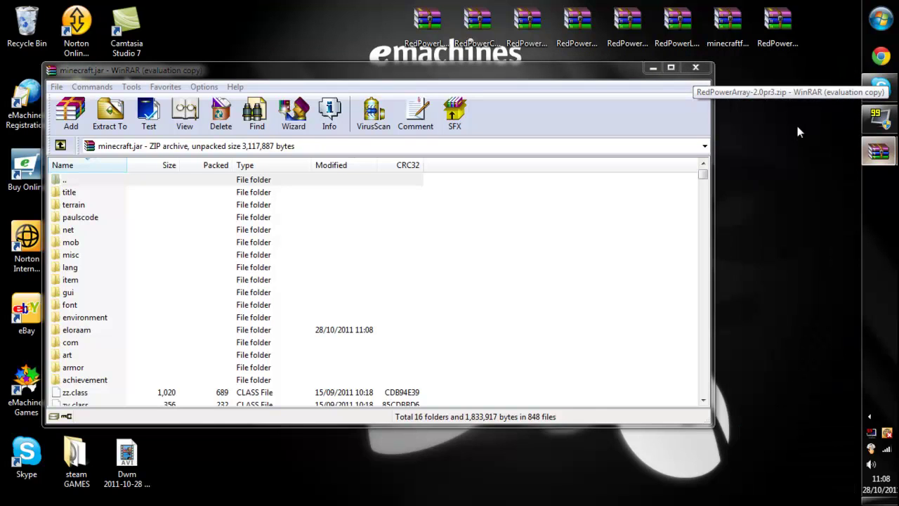
left_click_drag(389, 277, 388, 205)
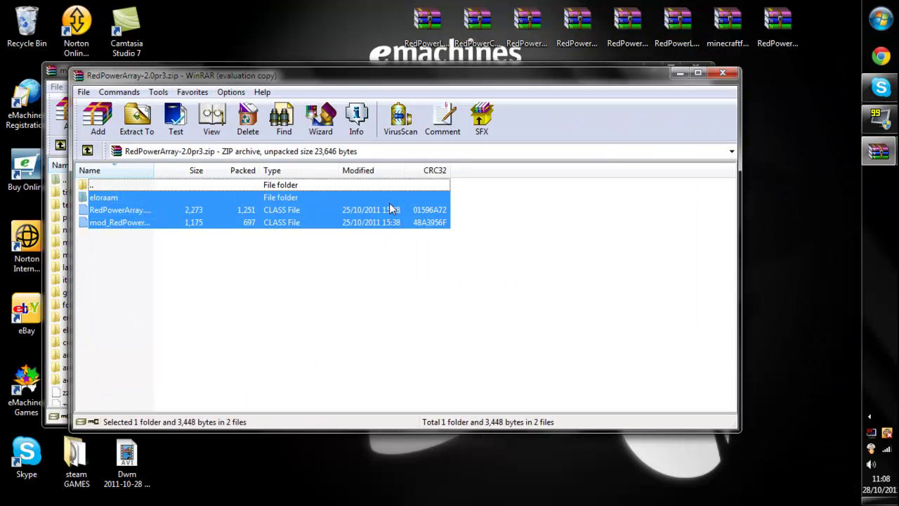
left_click_drag(353, 228, 53, 161)
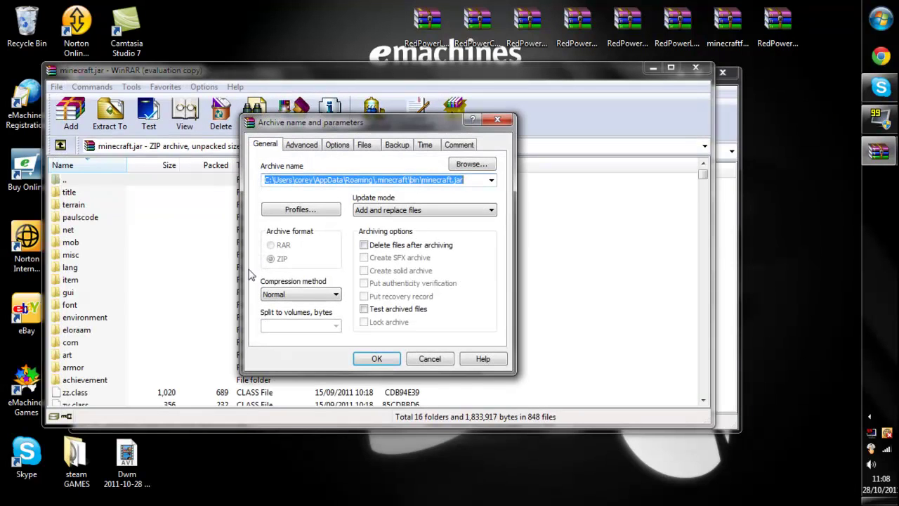
left_click(372, 358)
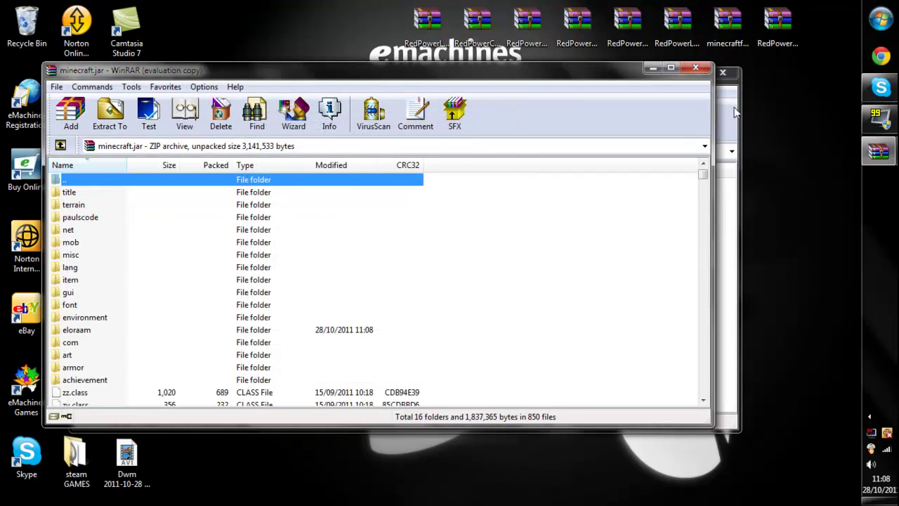
double_click(735, 88)
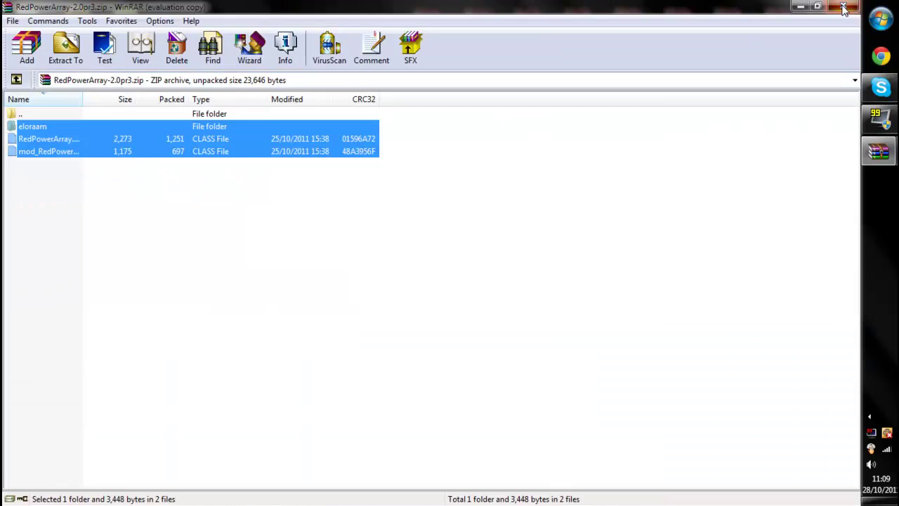
left_click(842, 7)
Add the RedPowerWorld folder and class files into minecraft.jar and close that archive
mouse_move(877, 151)
left_click(792, 141)
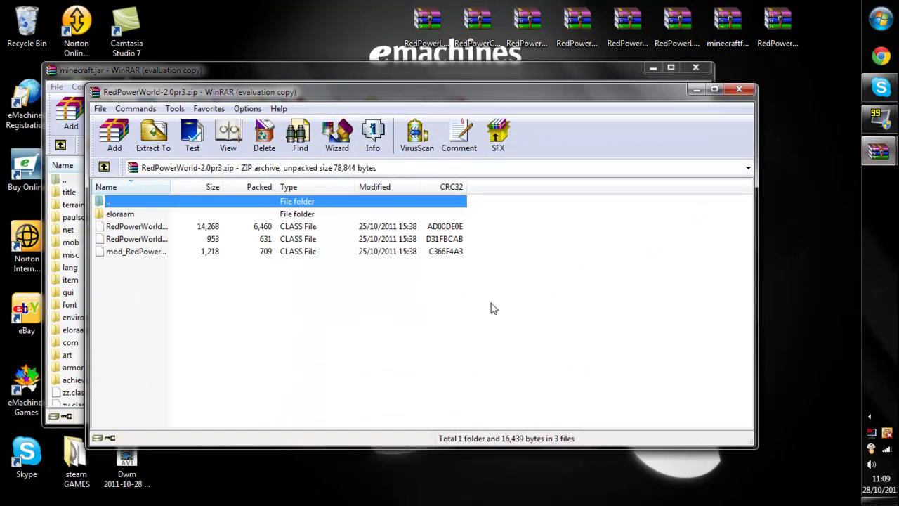
left_click_drag(426, 302, 181, 242)
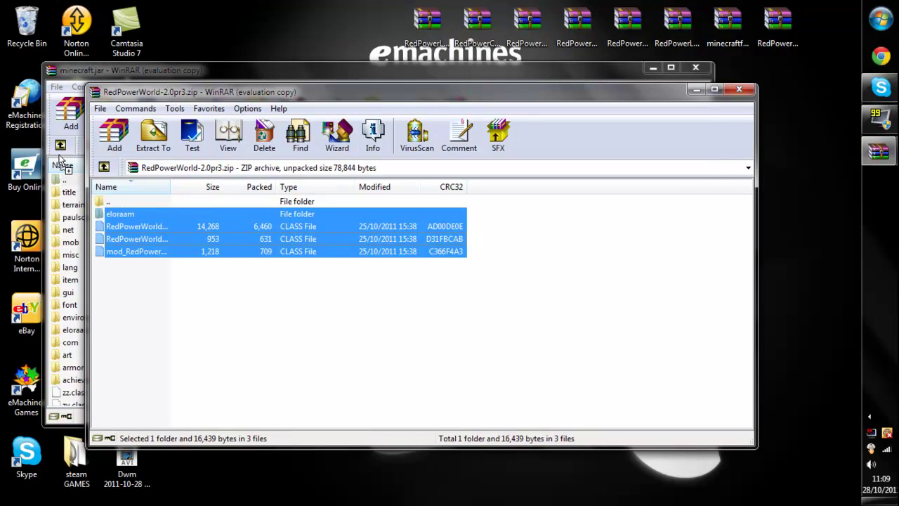
left_click_drag(62, 163, 63, 165)
left_click(377, 357)
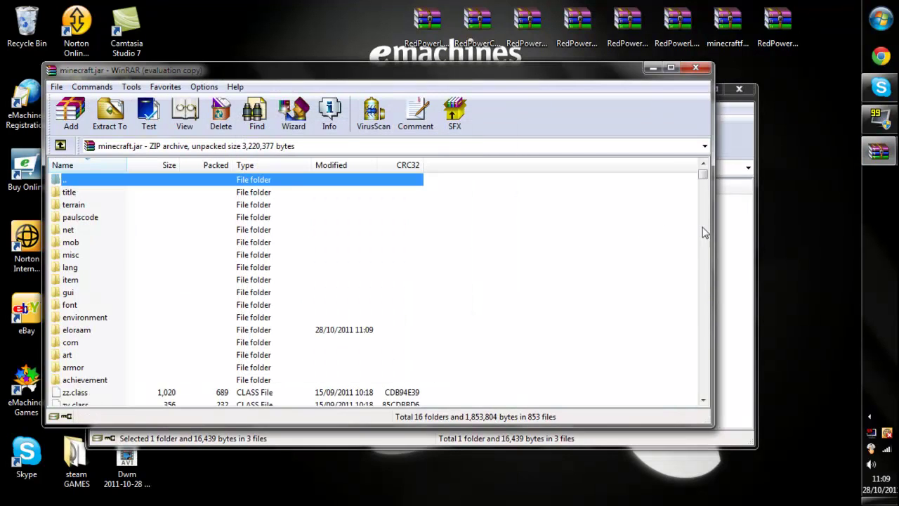
left_click(744, 174)
left_click(738, 95)
Add the RedPowerWiring folder and class files into minecraft.jar and close that archive
mouse_move(878, 151)
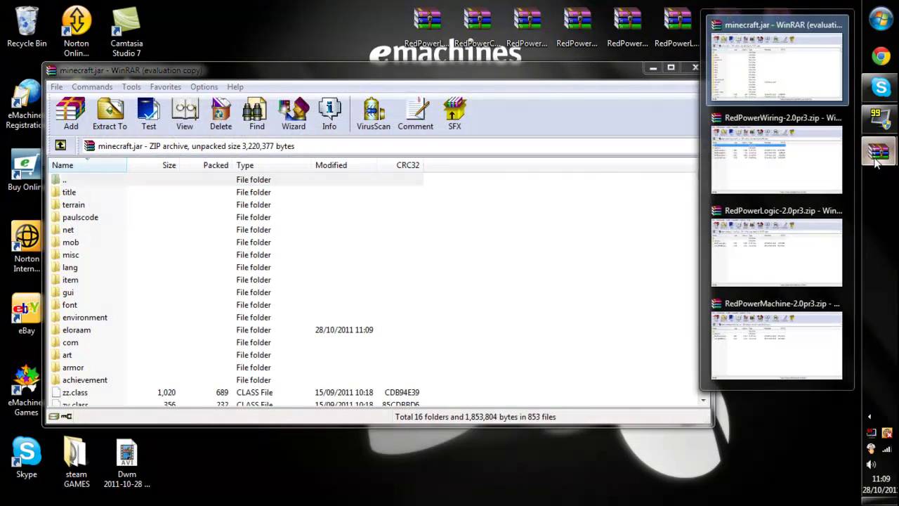
left_click(802, 162)
left_click_drag(287, 342, 68, 167)
left_click(375, 360)
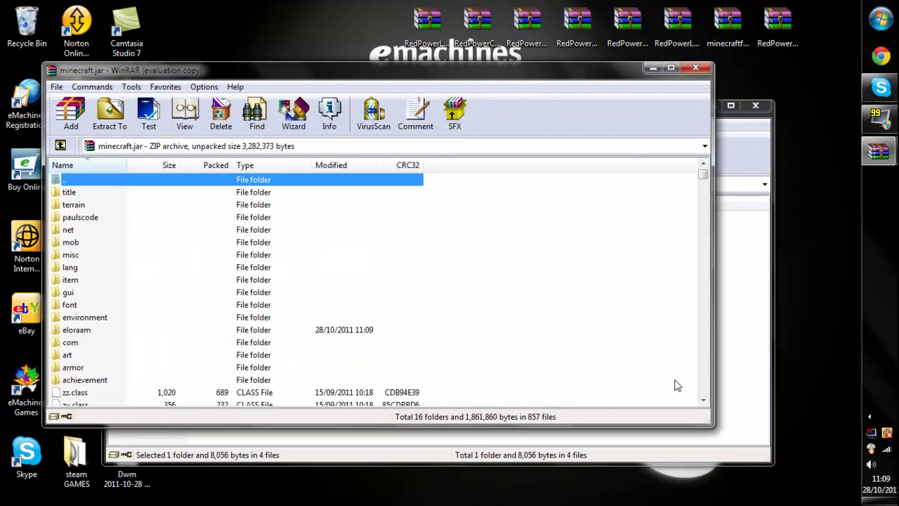
left_click(738, 344)
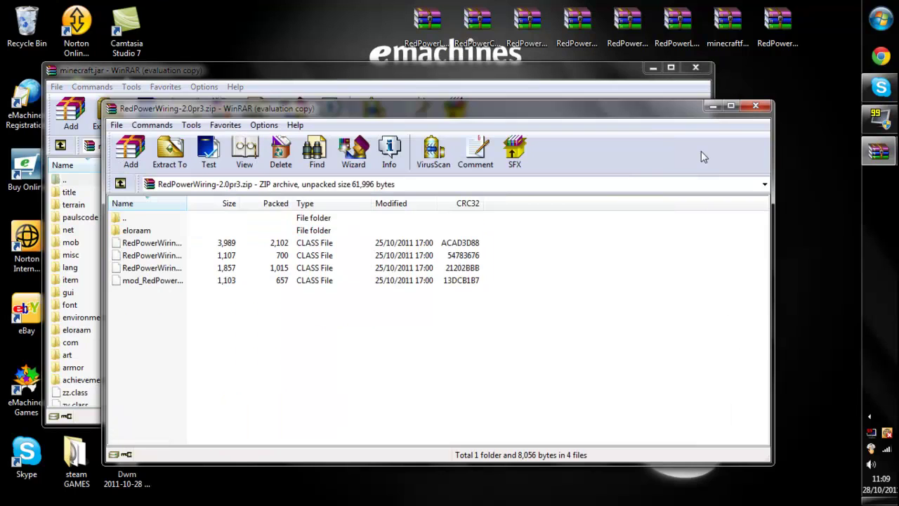
left_click(762, 106)
Add the RedPowerLogic folder and class files into minecraft.jar and minimise the Logic window
mouse_move(874, 155)
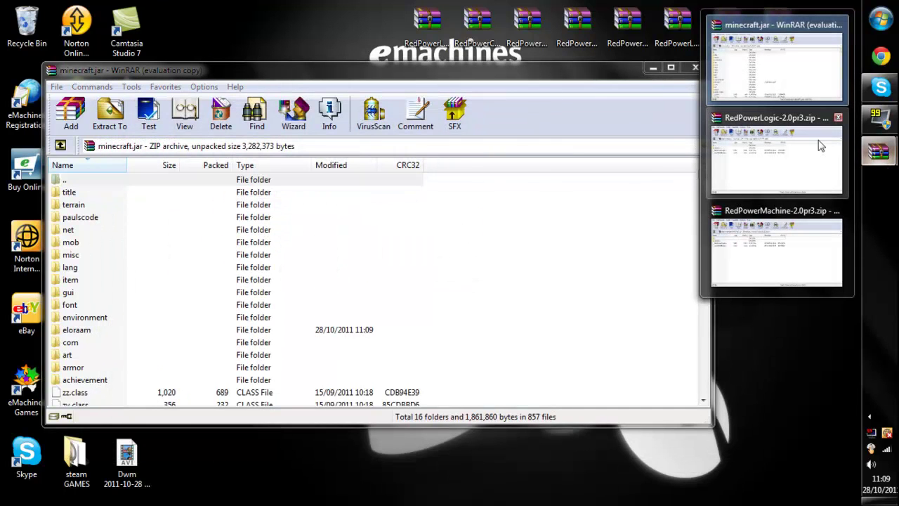
left_click(797, 164)
left_click_drag(255, 342, 255, 243)
left_click_drag(222, 270, 83, 171)
left_click(379, 361)
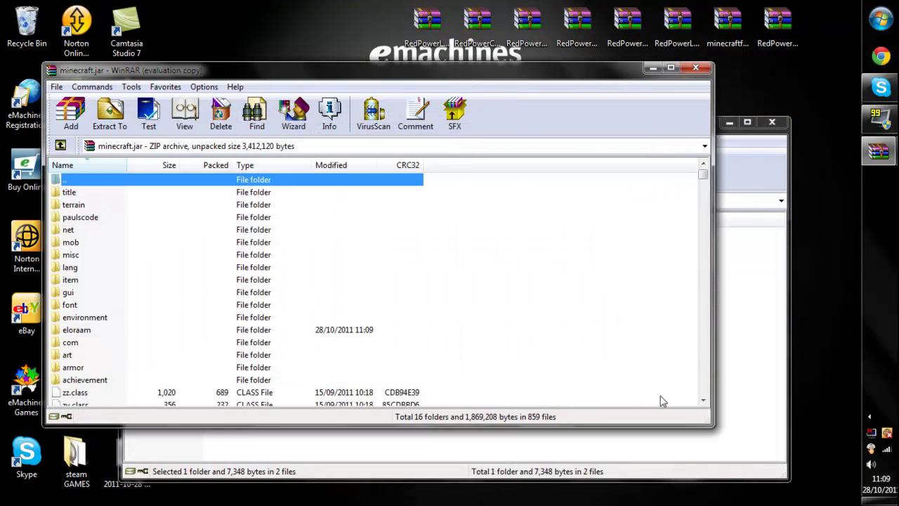
left_click(786, 372)
left_click(729, 122)
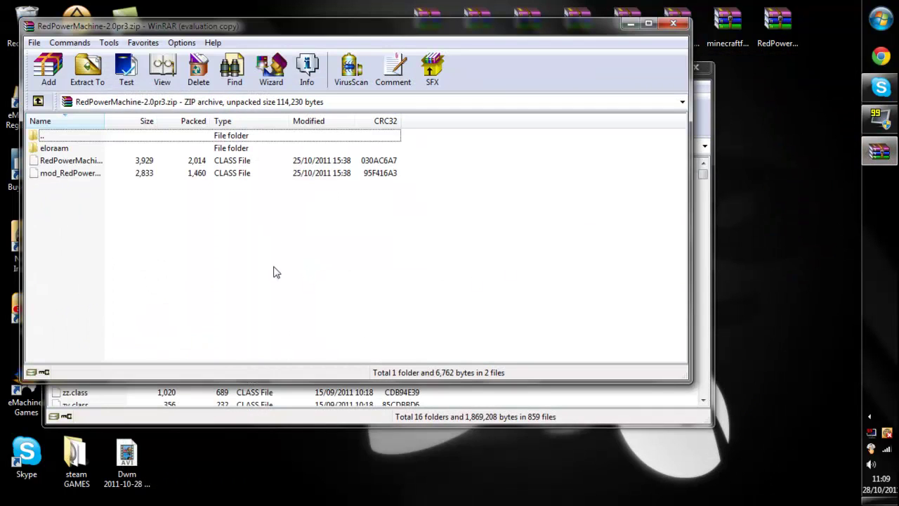
Add the RedPowerMachine folder and class files into minecraft.jar and close the Machine archive
left_click_drag(235, 243, 545, 326)
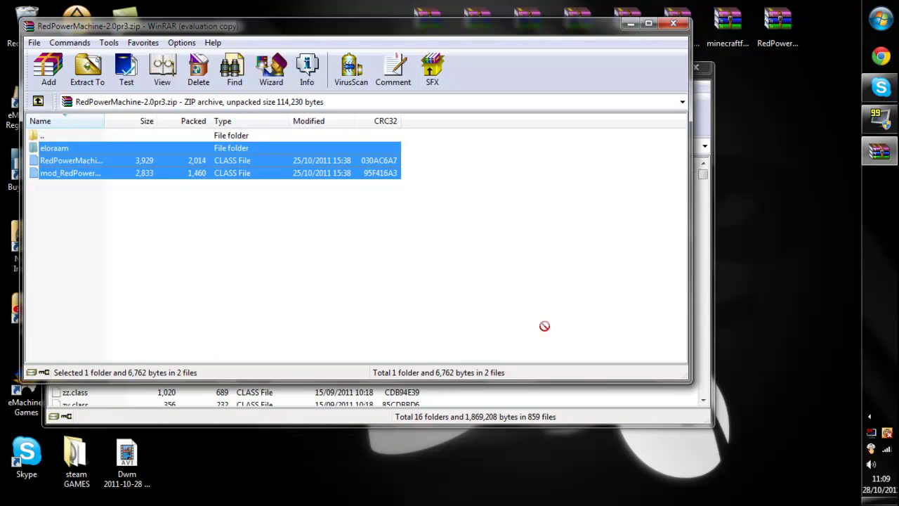
left_click_drag(594, 397, 594, 397)
left_click(372, 358)
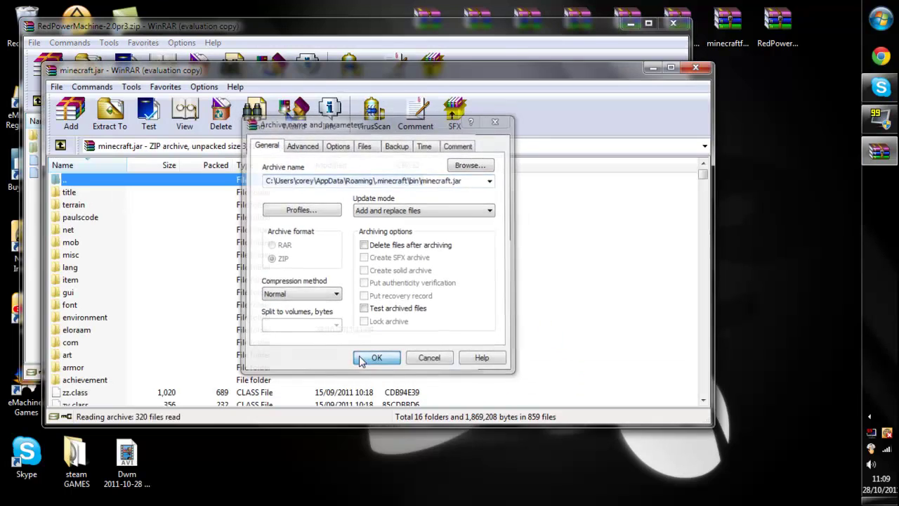
left_click(505, 43)
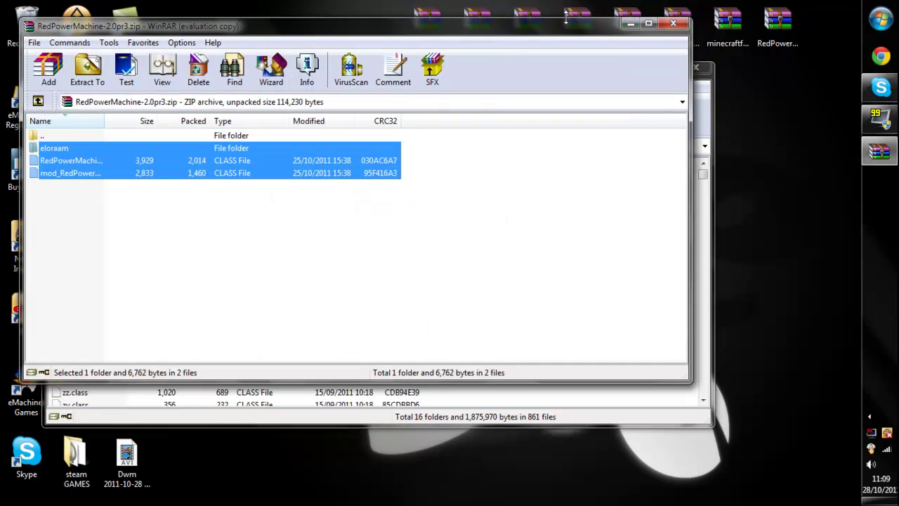
left_click(675, 23)
Copy every file from minecraftforge-client-1.1.2.zip into minecraft.jar, then close both WinRAR windows
left_click(882, 161)
left_click(882, 158)
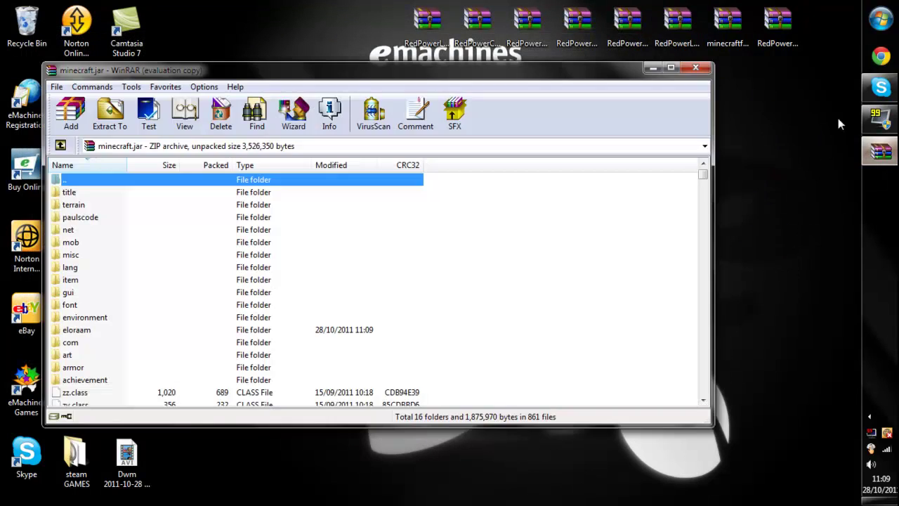
double_click(738, 39)
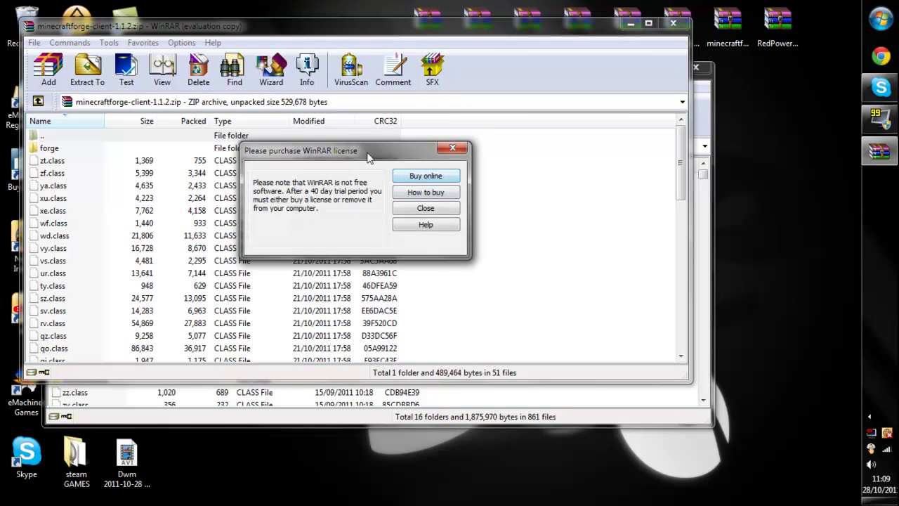
left_click(454, 147)
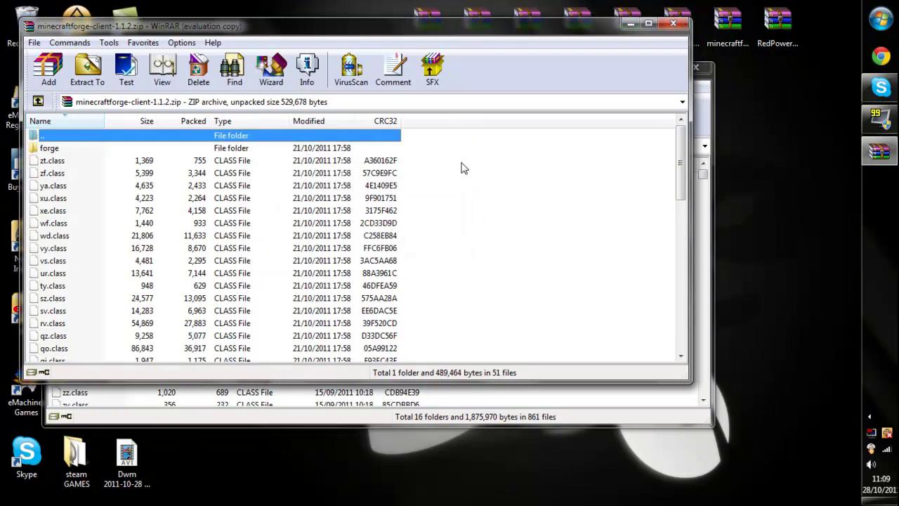
key("ctrl+a")
left_click_drag(550, 419, 604, 400)
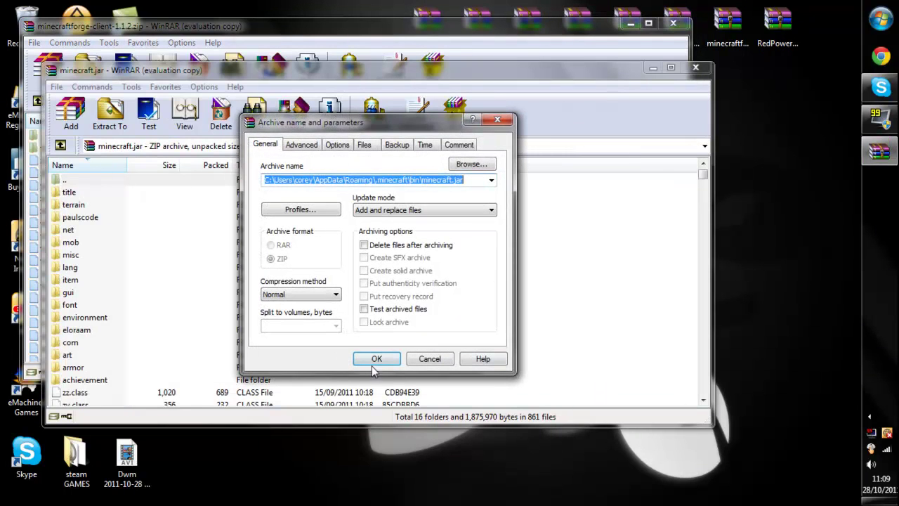
left_click(374, 359)
left_click(696, 67)
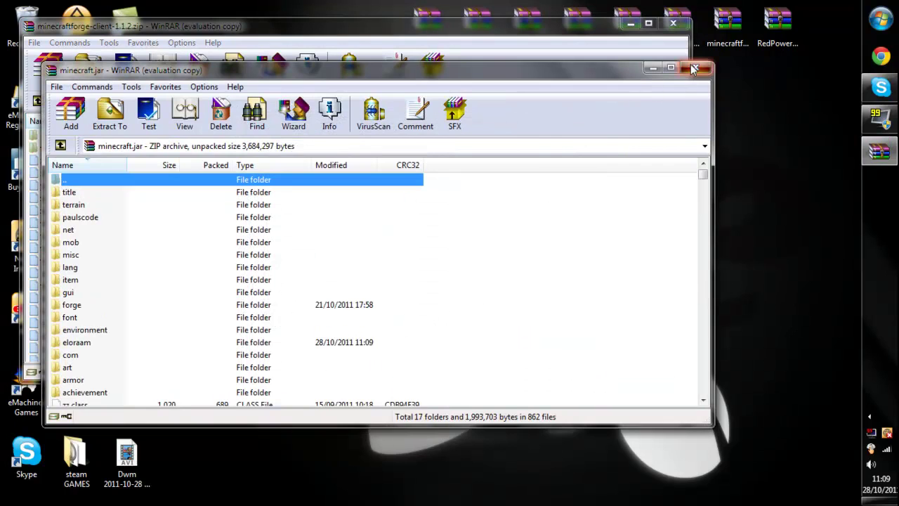
left_click(673, 23)
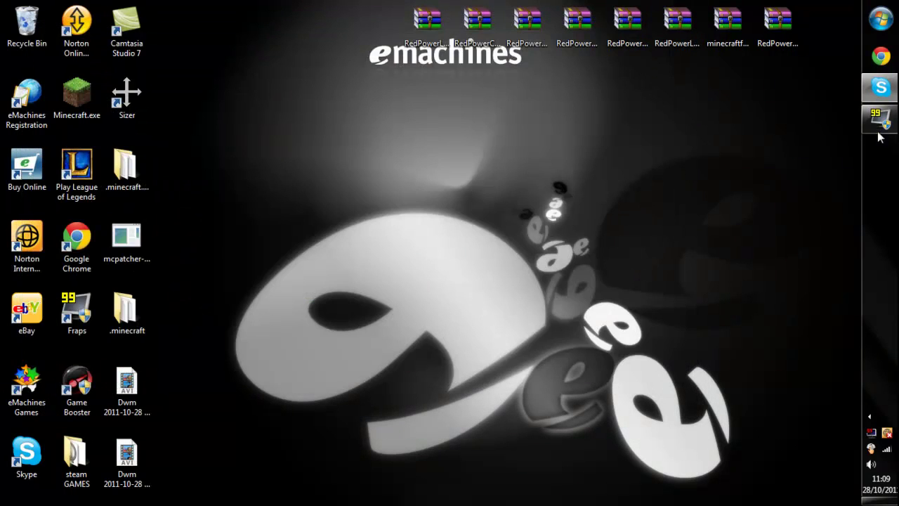
Launch Minecraft.exe, log in, and create a default singleplayer world named New World
double_click(79, 101)
left_click(478, 275)
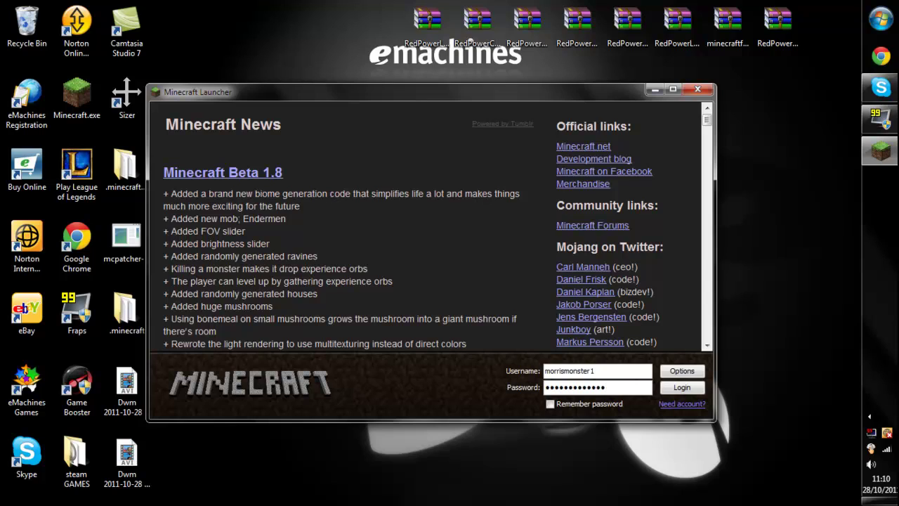
left_click(685, 387)
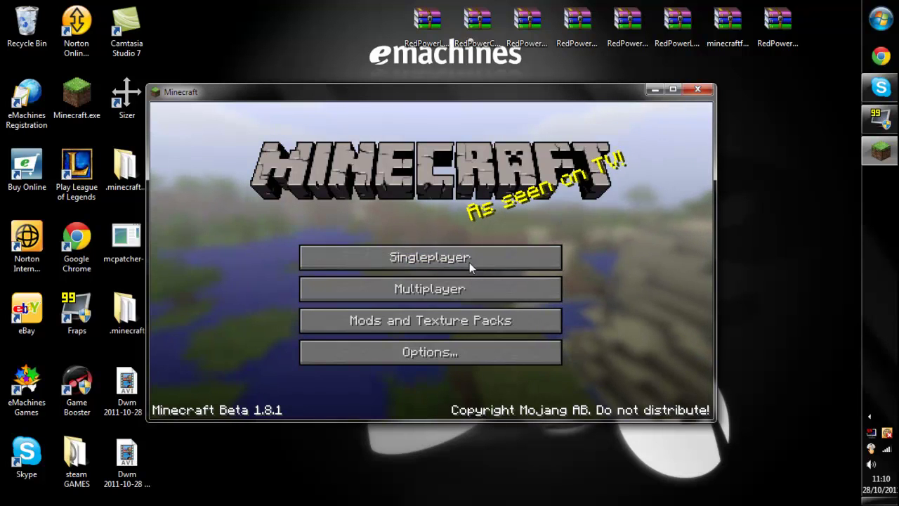
left_click(469, 262)
left_click(517, 373)
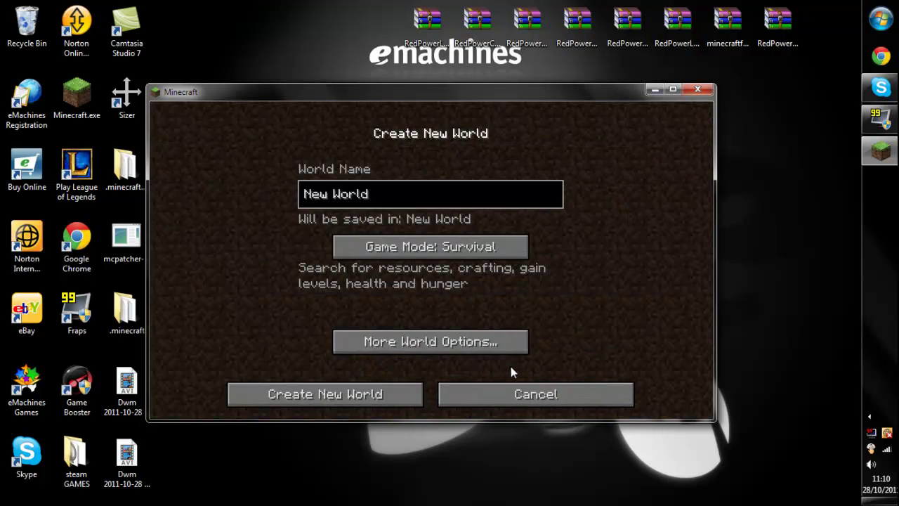
left_click(411, 388)
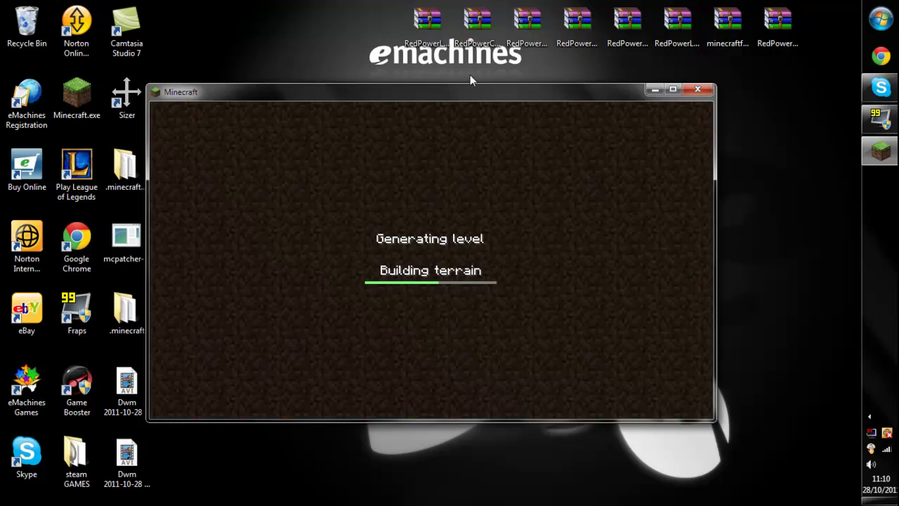
Nudge the game window, then open and close the Esc game menu once the world loads
left_click_drag(461, 97, 487, 108)
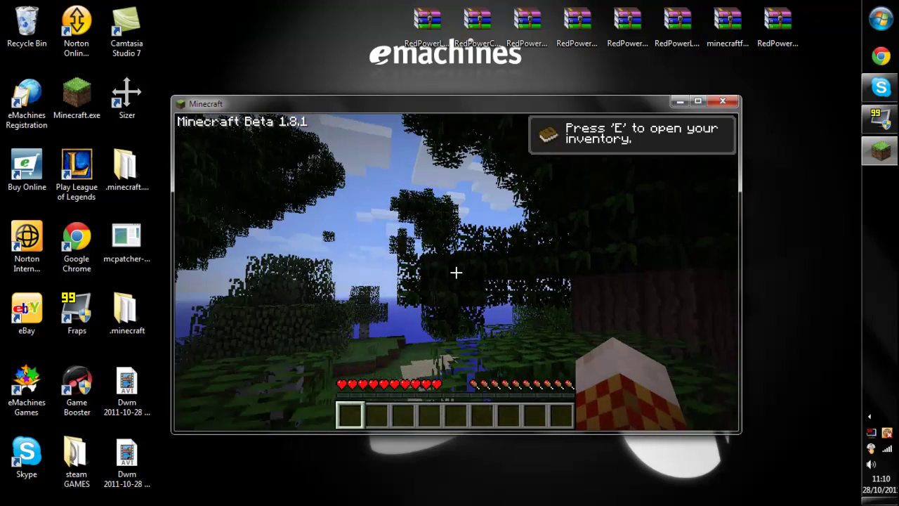
key("Escape")
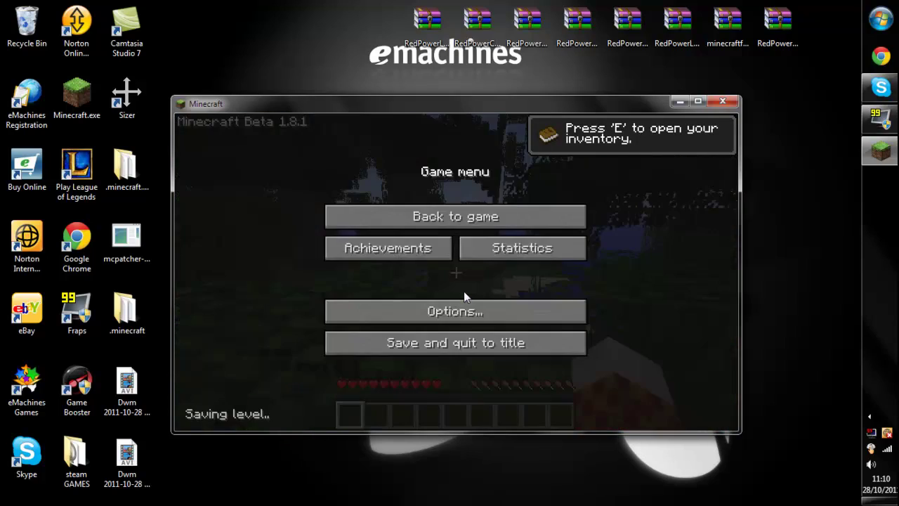
key("Escape")
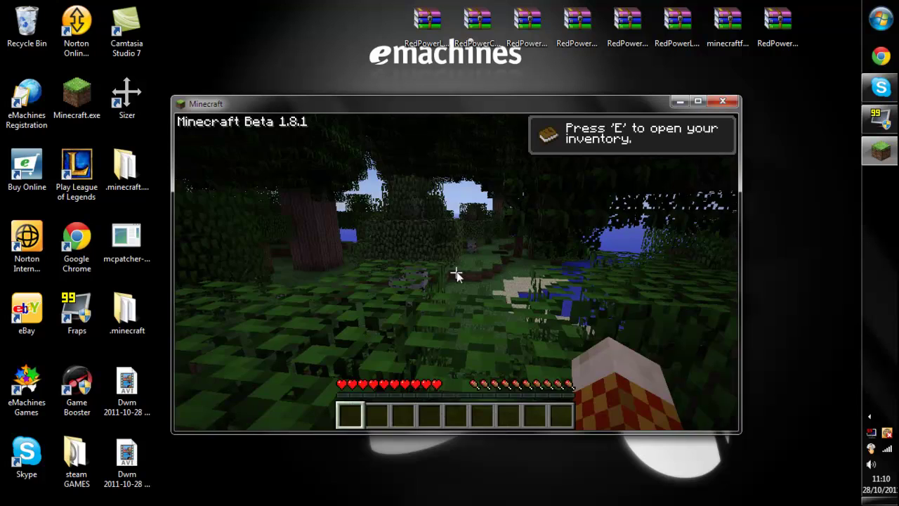
Open the inventory, page TooManyItems to page 10 checking RedPower items, then quit Minecraft
key("e")
left_click(631, 411)
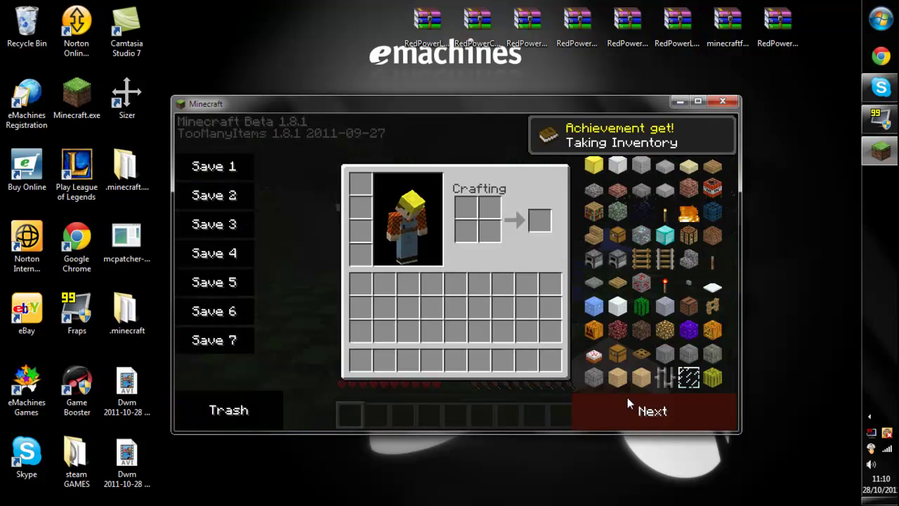
left_click(627, 397)
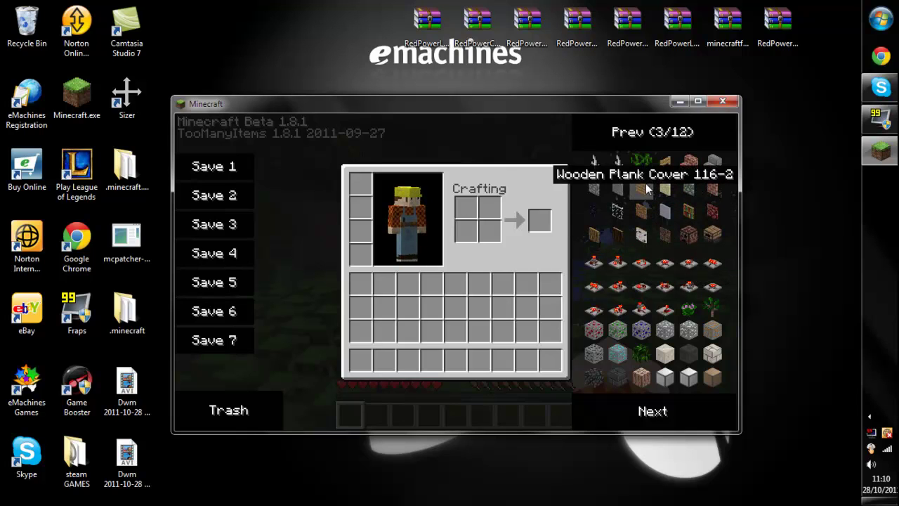
left_click(640, 415)
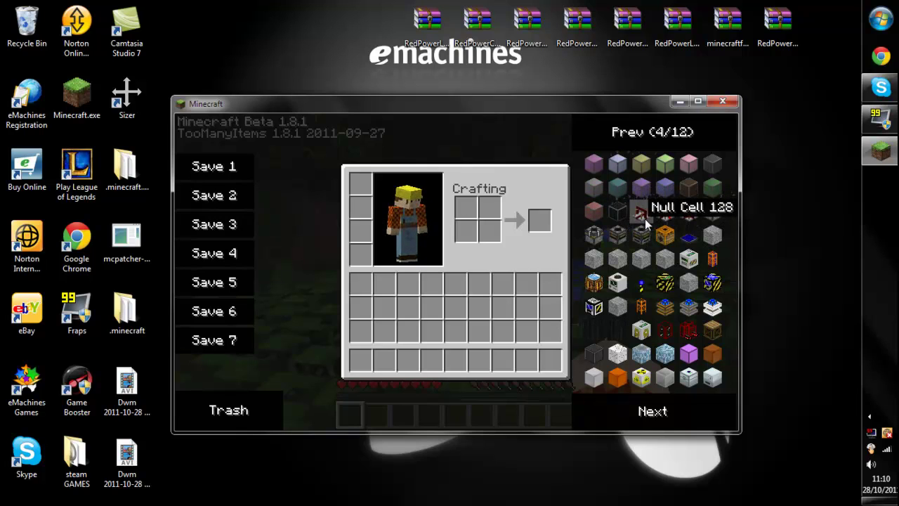
left_click(656, 413)
left_click(657, 414)
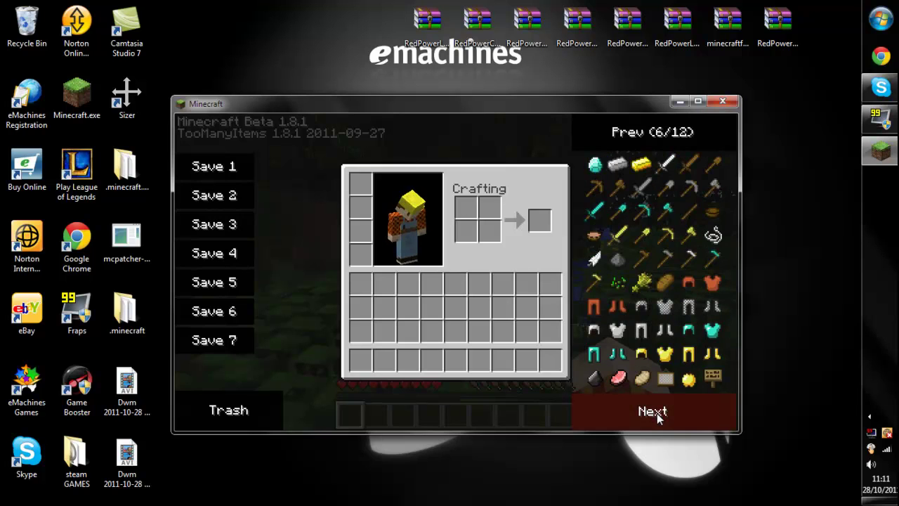
left_click(657, 414)
left_click(657, 414)
left_click(658, 414)
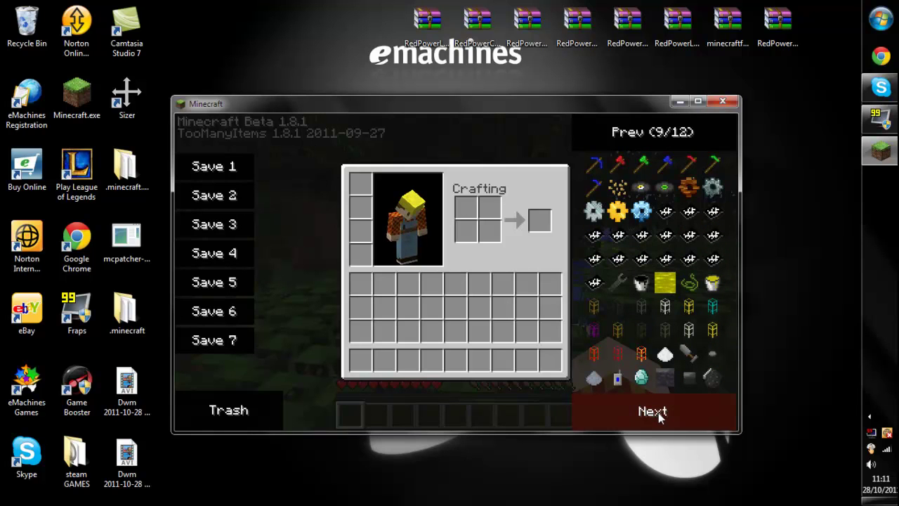
left_click(658, 414)
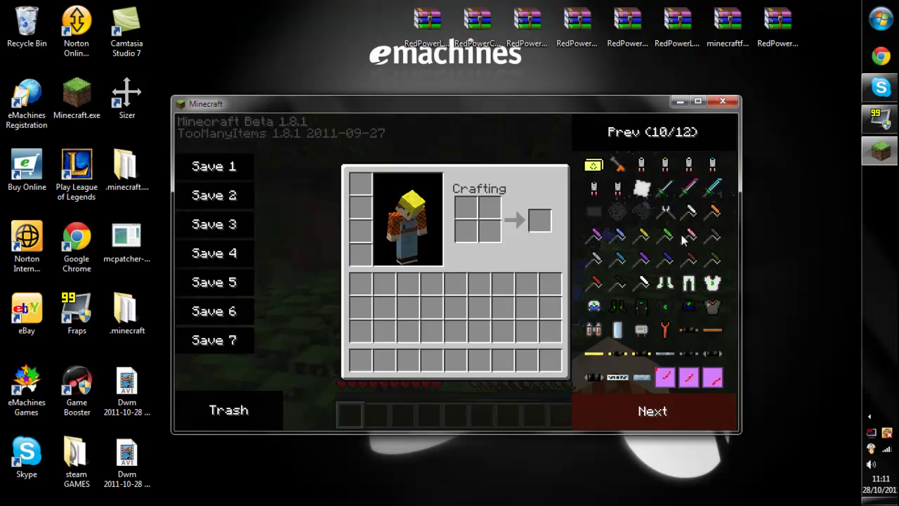
left_click(725, 100)
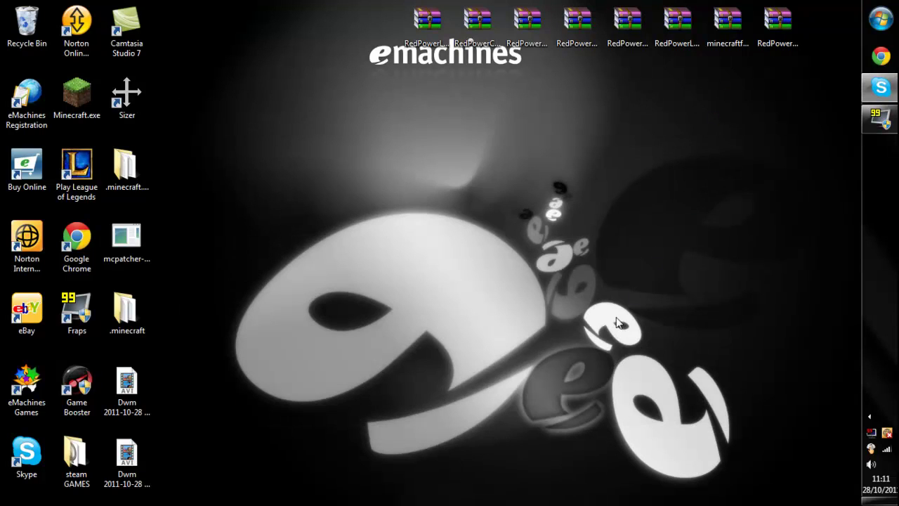